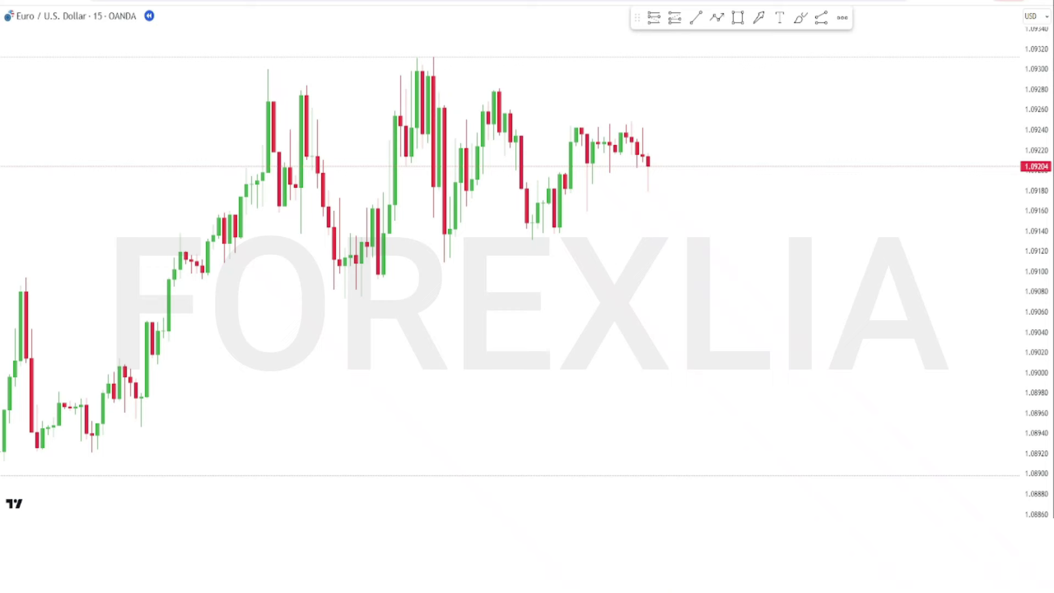
Open the indicator search on the EUR/USD chart with the slash key
key("slash")
Search 'mfi' and add Money Flow Index from Technicals to the EUR/USD chart
type("mfi")
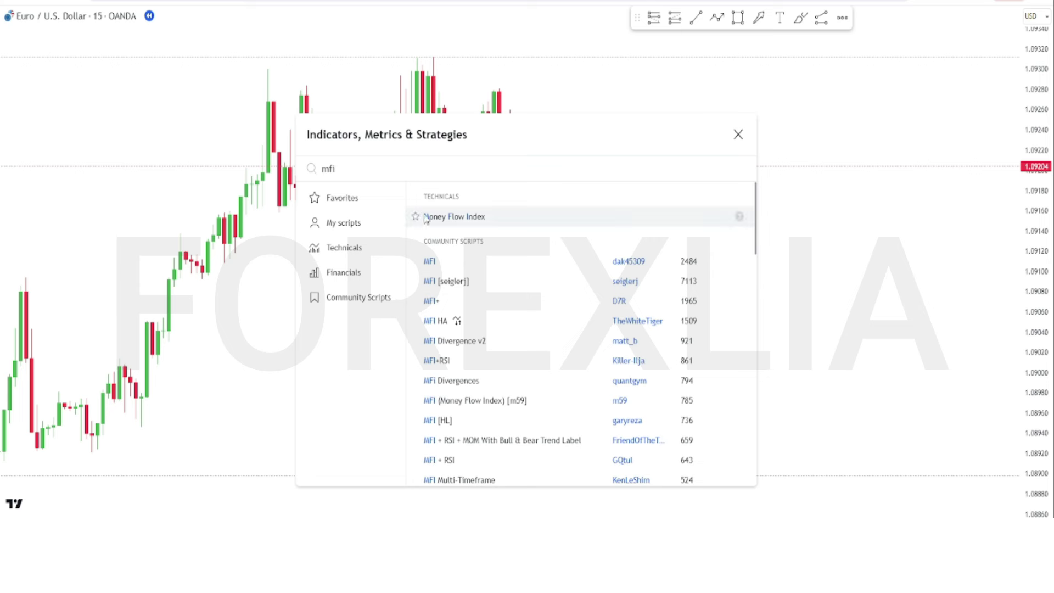
left_click(483, 216)
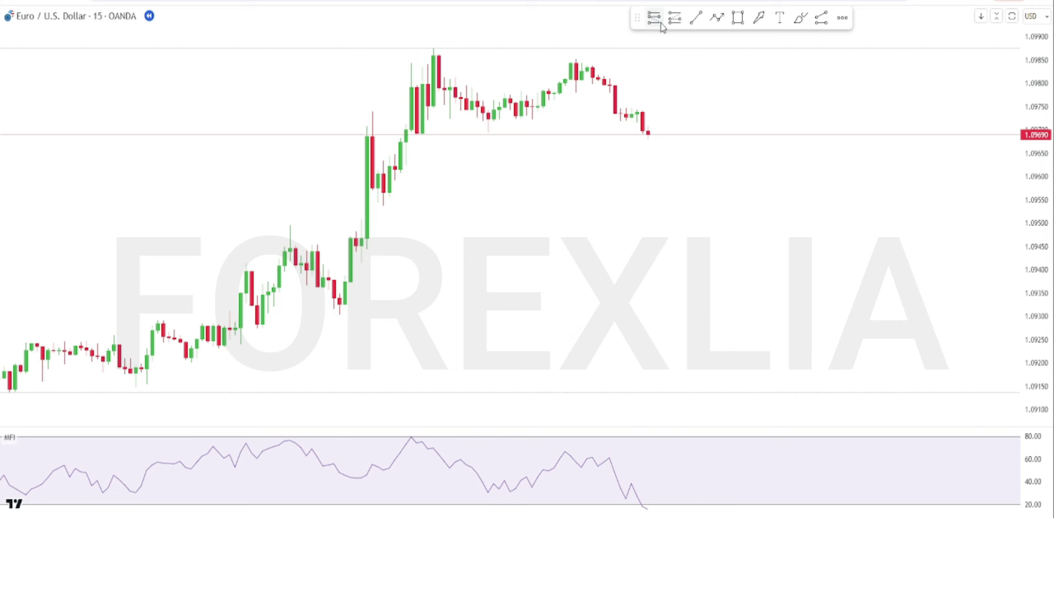
Place a short position at the latest candle with stop 1.09876 and target about 1.09501
left_click(647, 134)
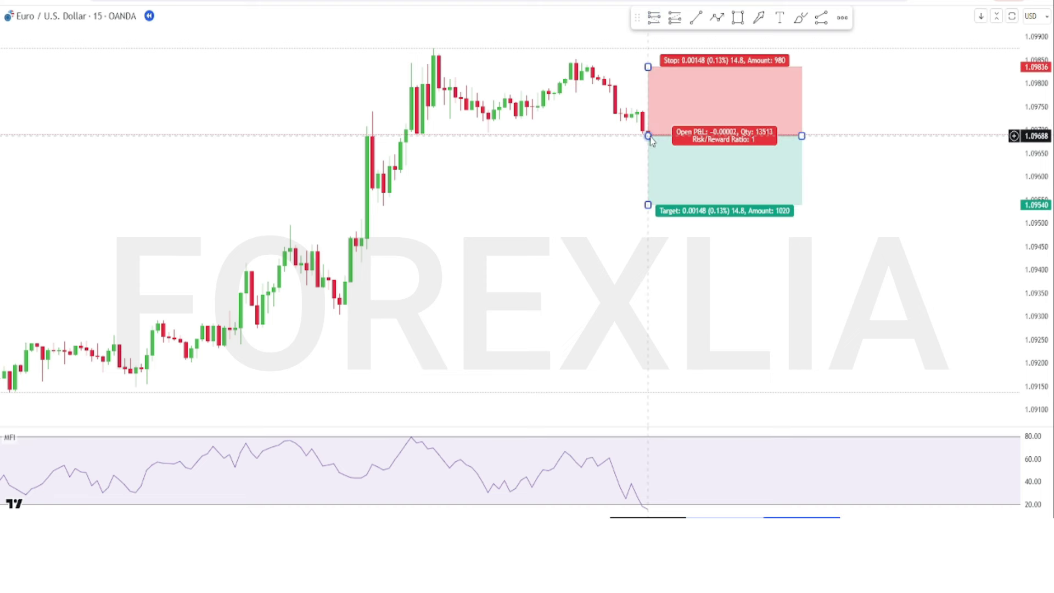
left_click_drag(647, 65, 646, 49)
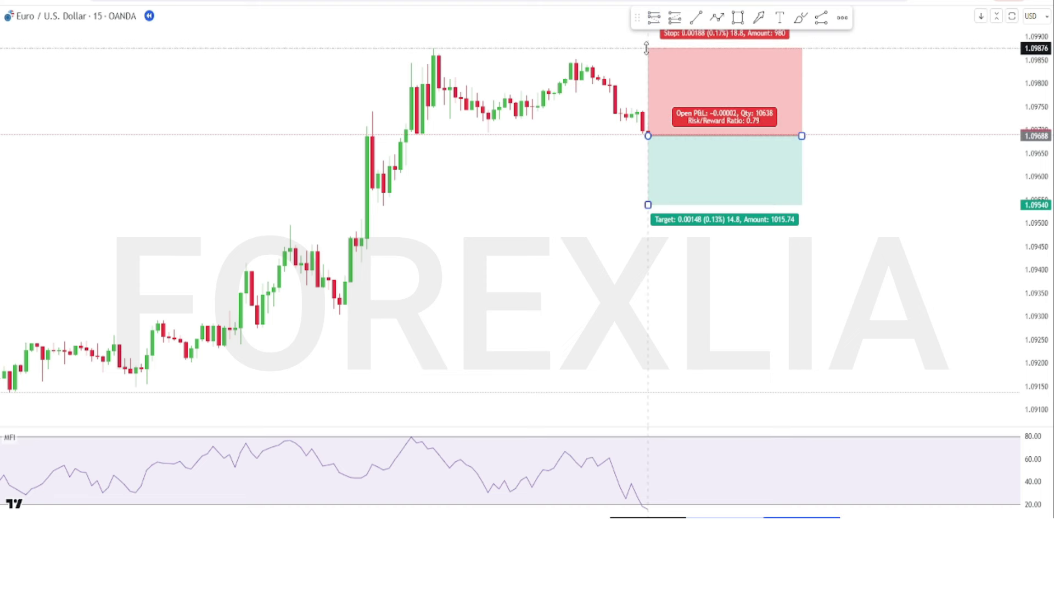
left_click_drag(648, 204, 653, 224)
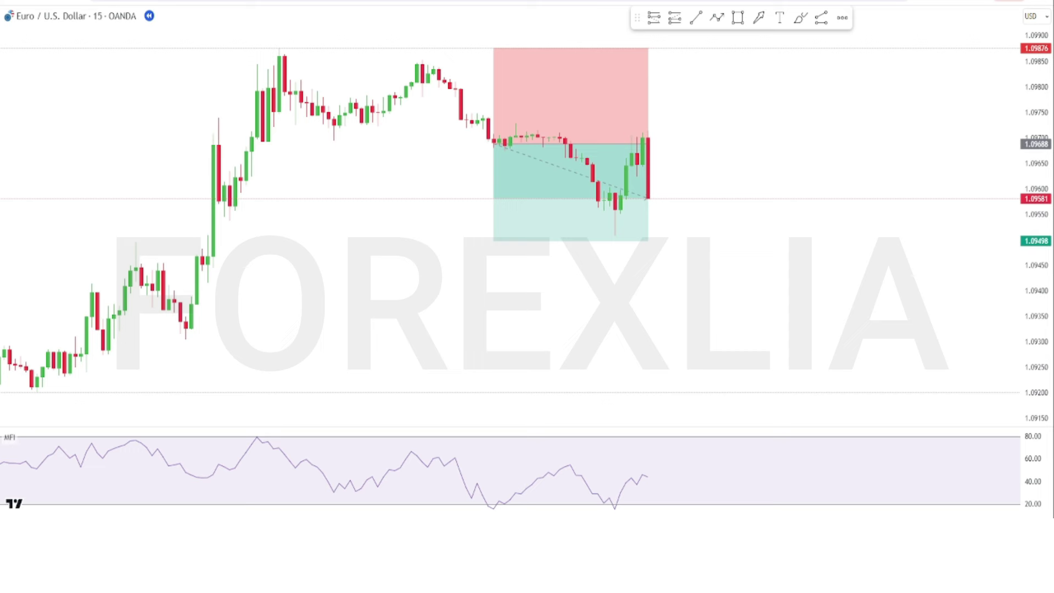
Stretch the short-position box further right over the upcoming candles
left_click(650, 145)
left_click_drag(649, 145, 797, 147)
key("Escape")
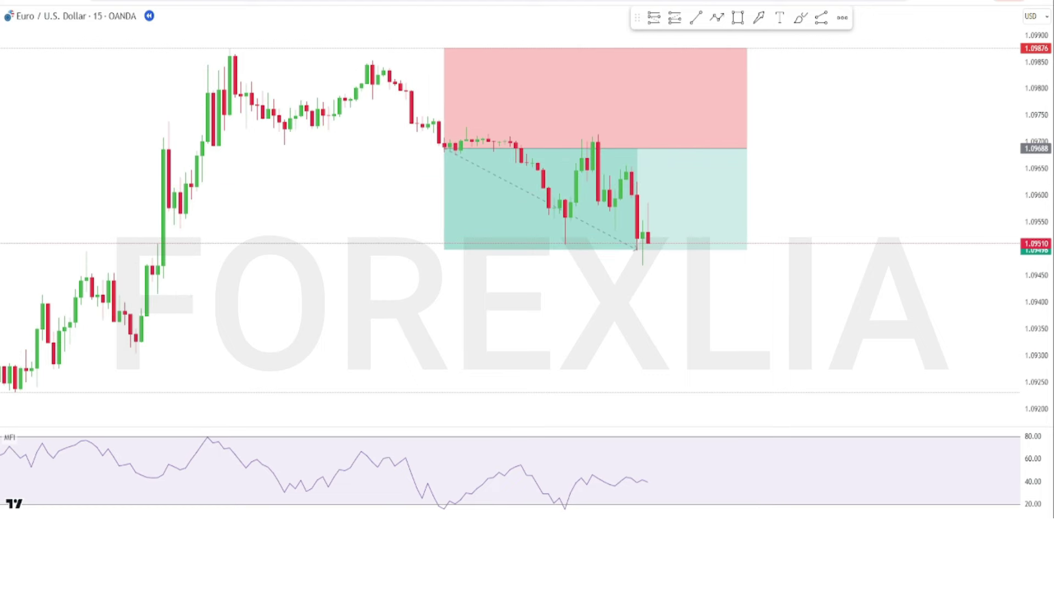
mouse_move(628, 254)
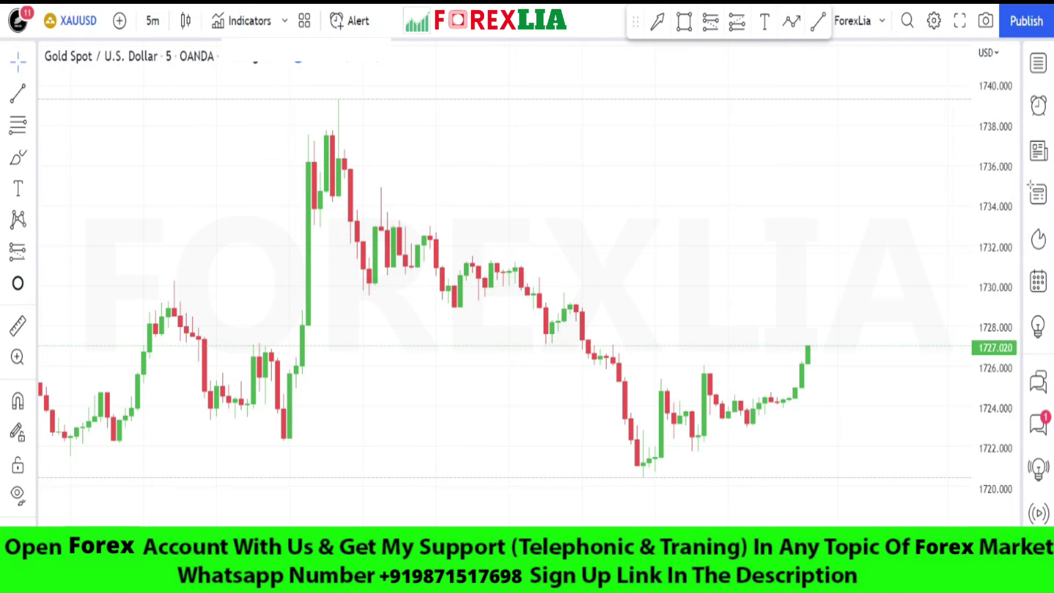
Add the Grab Trading System indicator, collapse the Strategy Tester, and open its settings
left_click(255, 22)
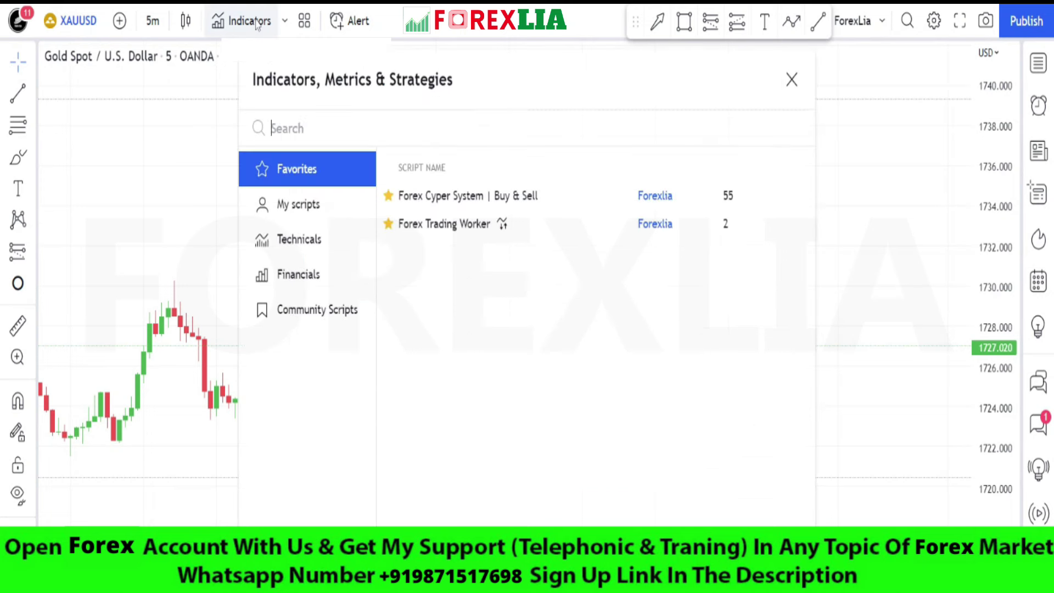
type("grab")
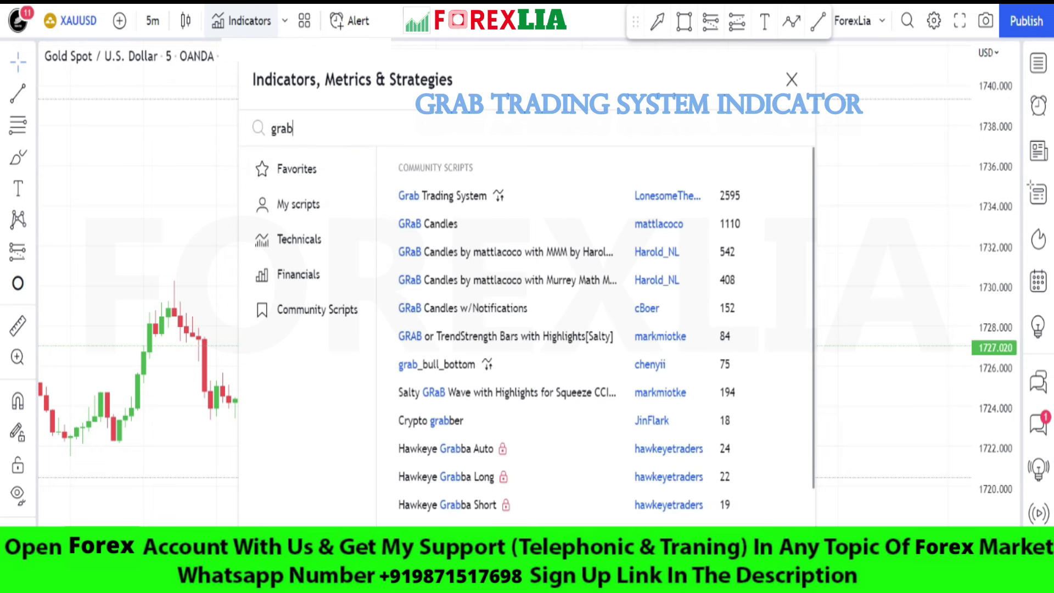
left_click(490, 208)
left_click(792, 81)
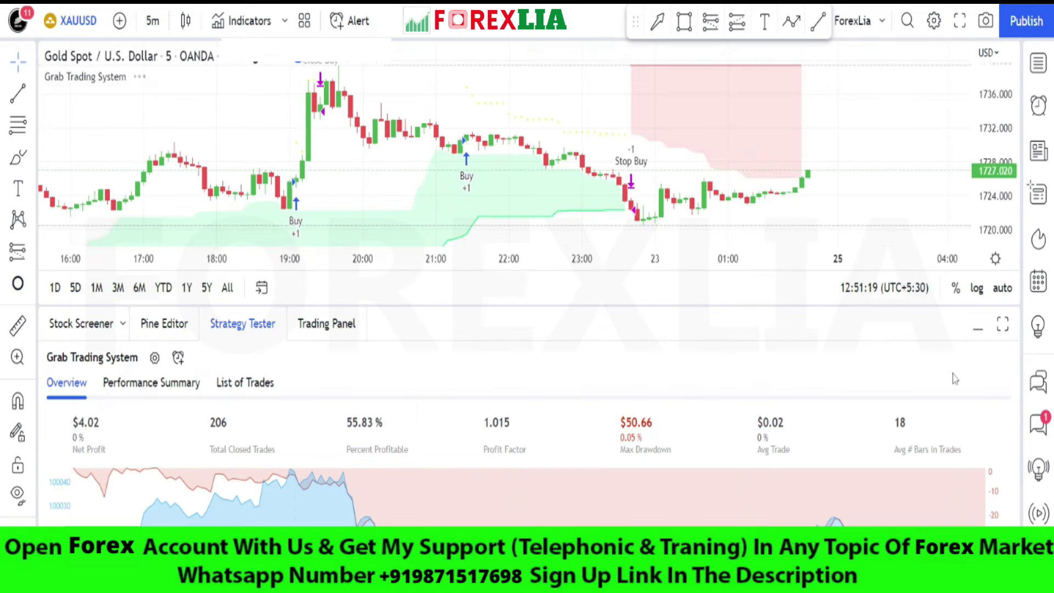
left_click(977, 328)
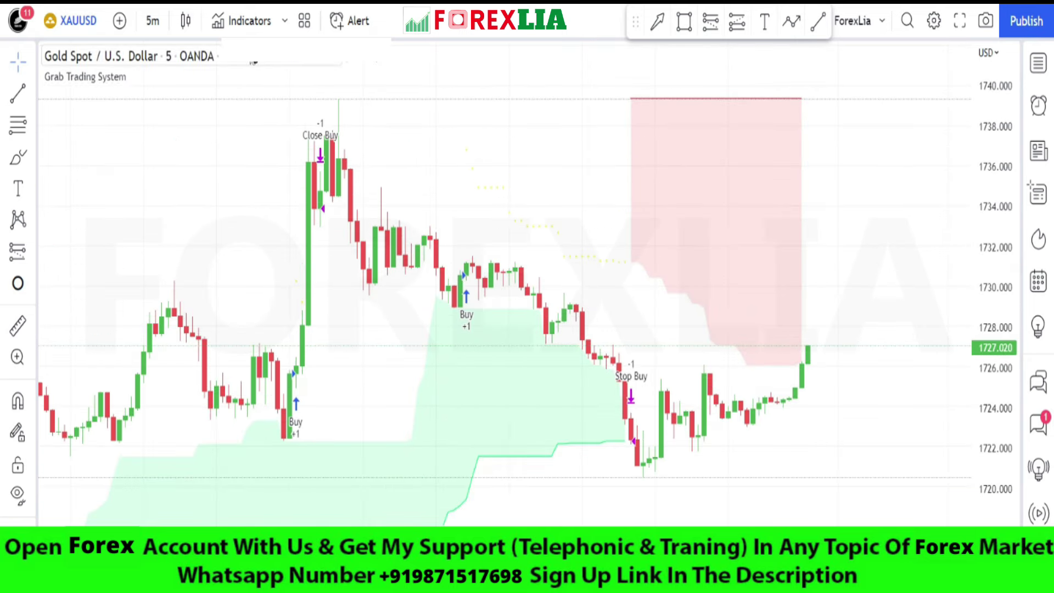
left_click(158, 77)
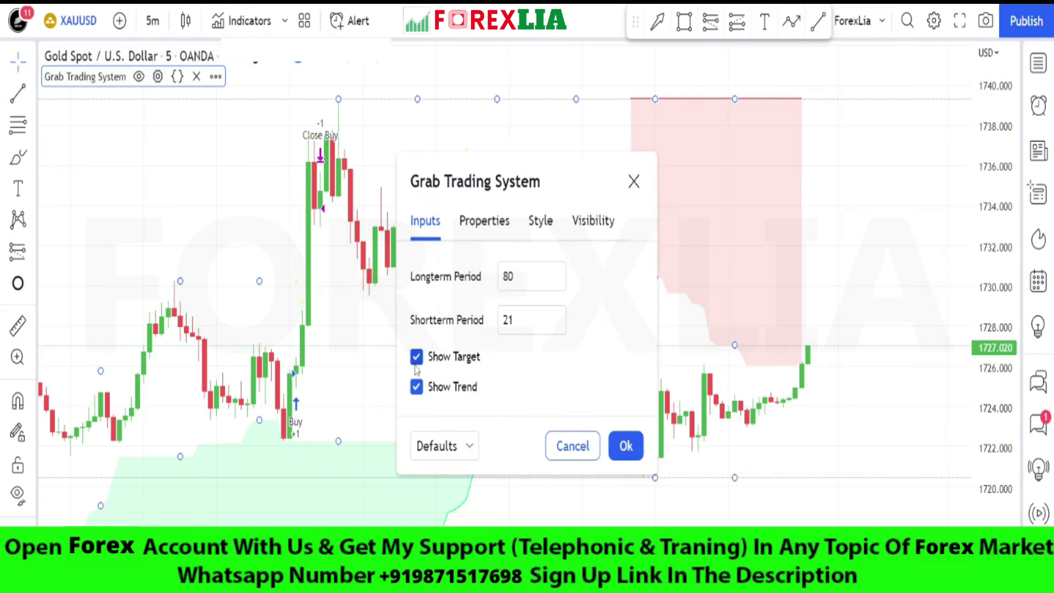
Review the Properties and Style tabs, then apply Longterm Period 60 and Shortterm Period 5
left_click(485, 233)
scroll(521, 175, "down", 2)
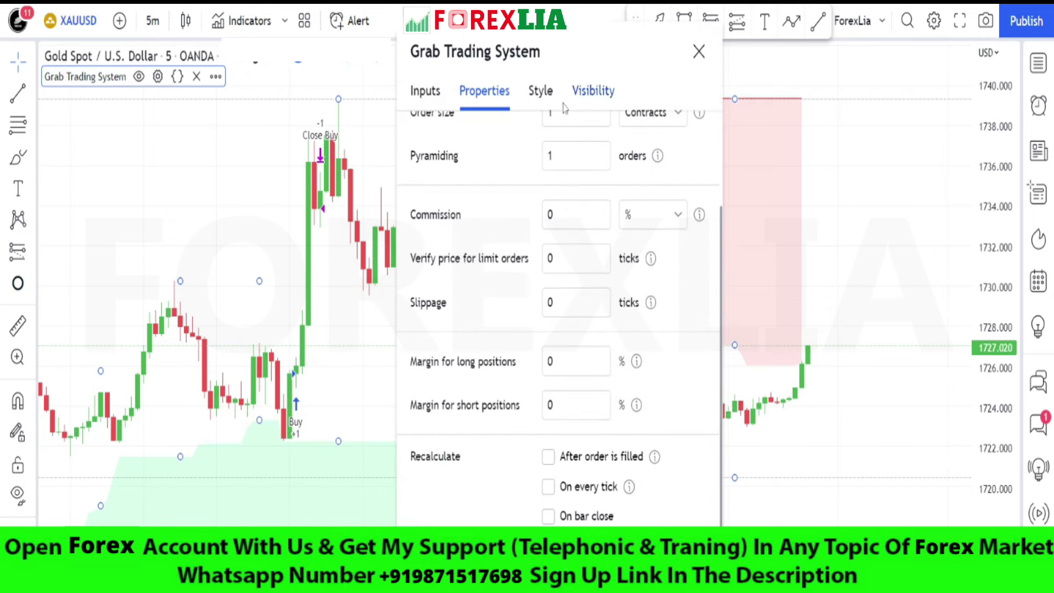
left_click(541, 91)
scroll(472, 330, "down", 5)
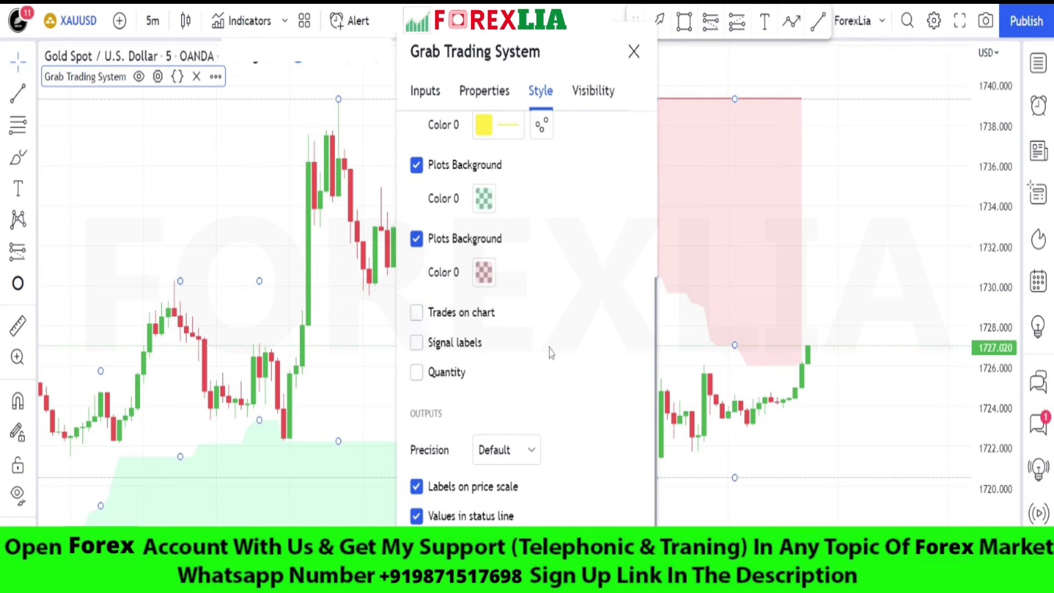
scroll(549, 353, "up", 5)
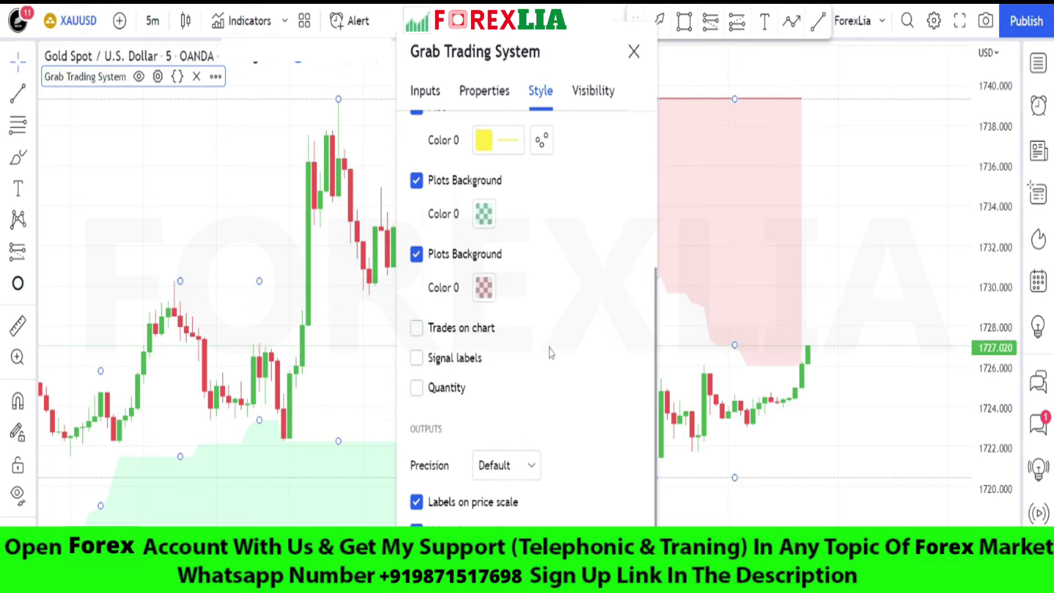
left_click(426, 92)
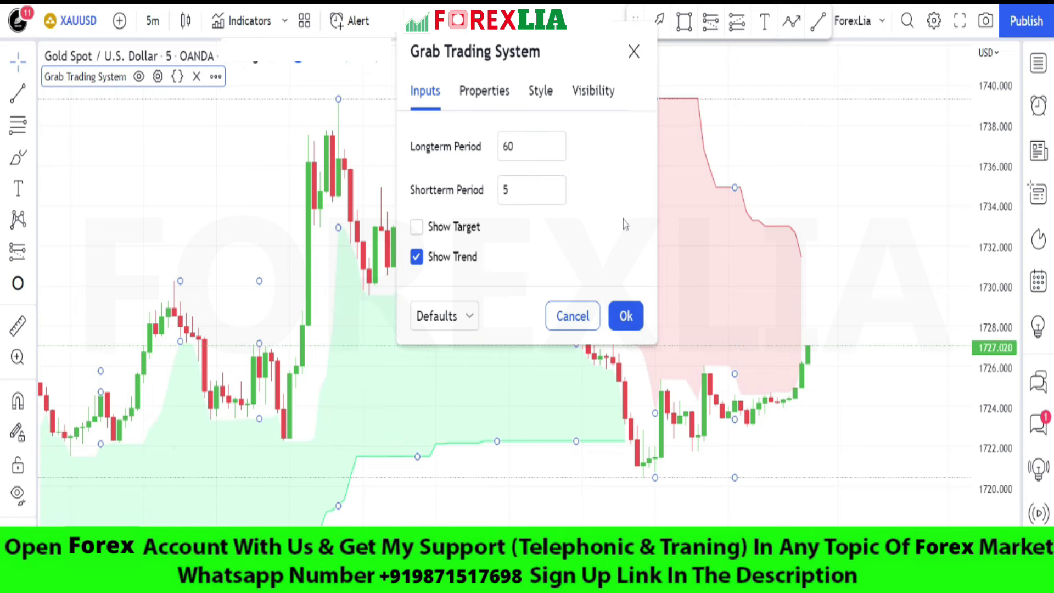
left_click(634, 314)
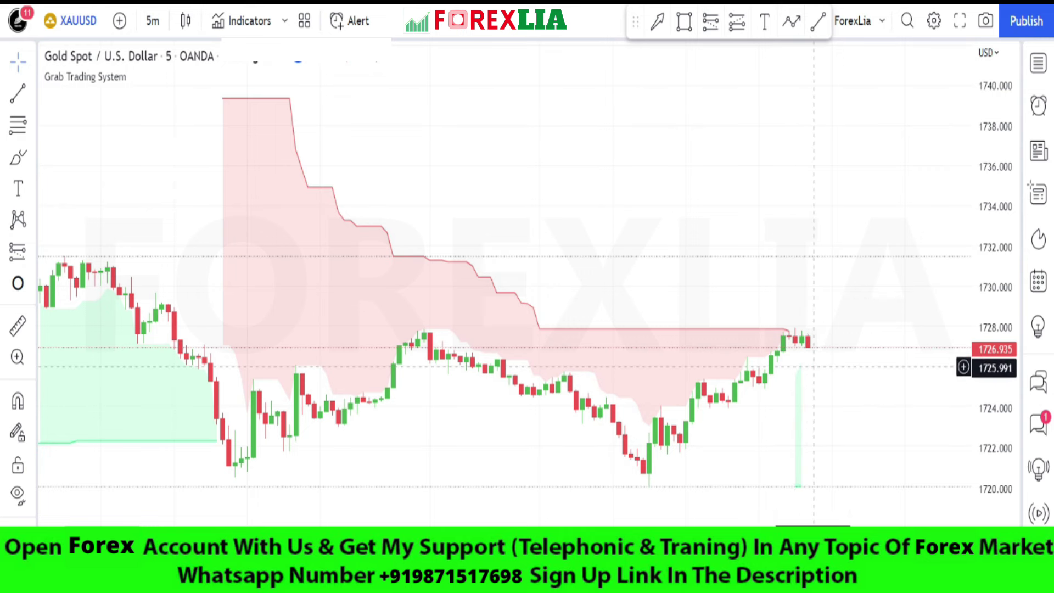
Place a long position at 1726.868 with stop 1720.158 and target 1733.577
left_click(737, 21)
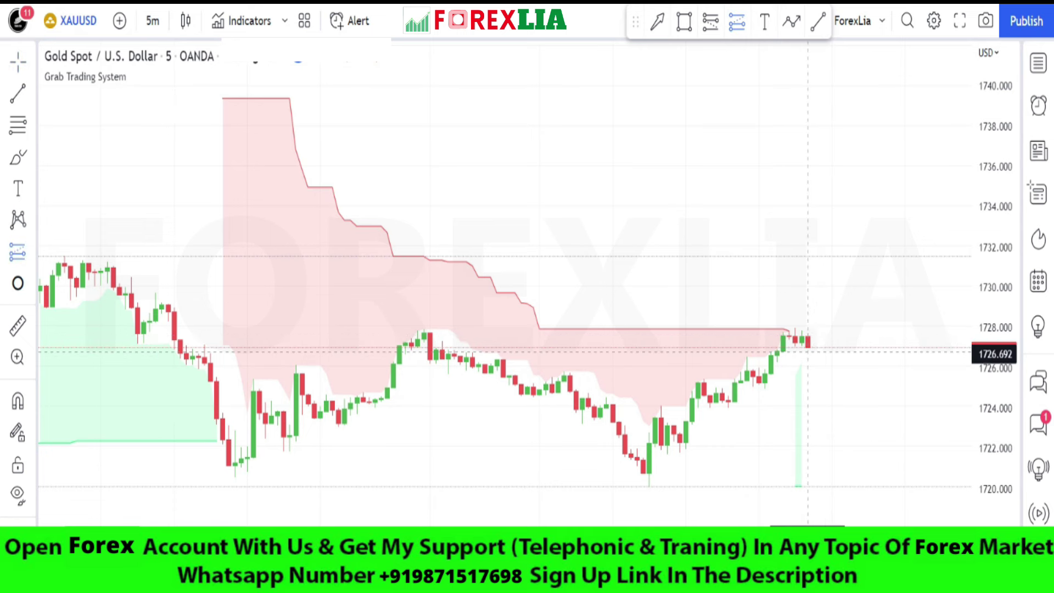
left_click(807, 348)
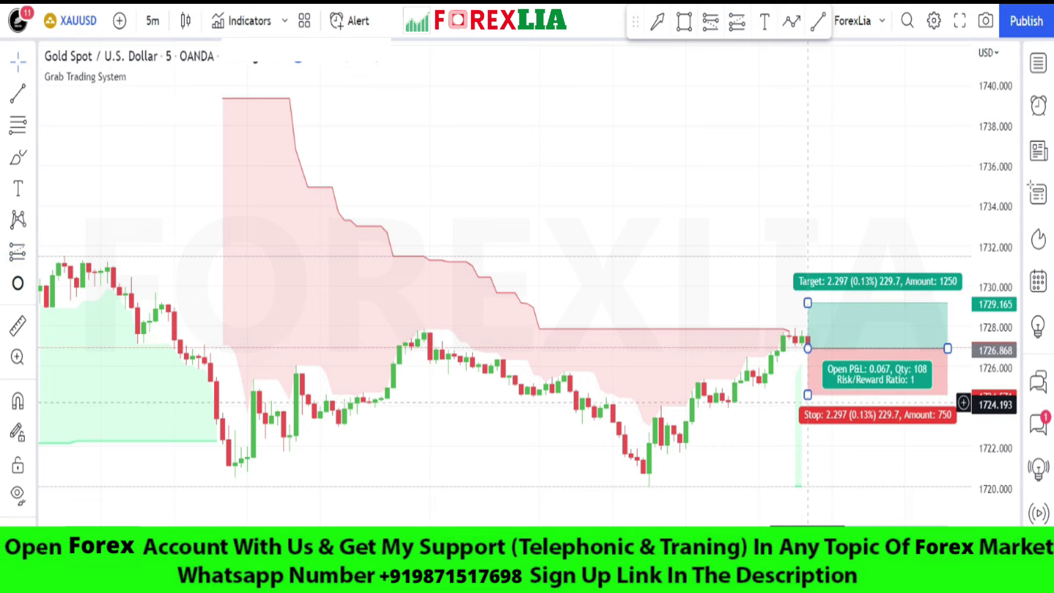
left_click_drag(808, 395, 807, 483)
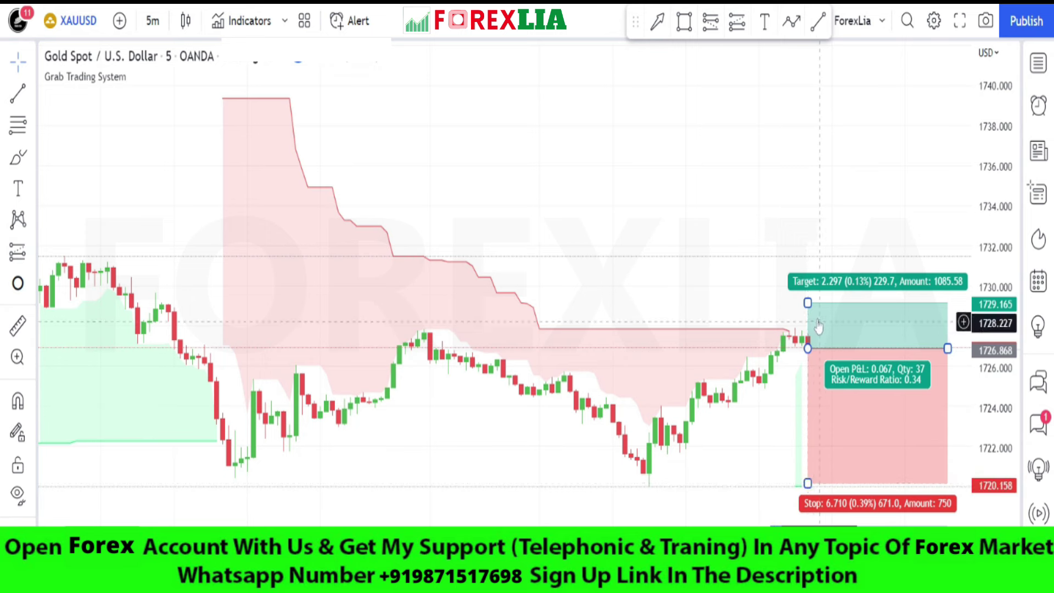
left_click_drag(807, 304, 807, 214)
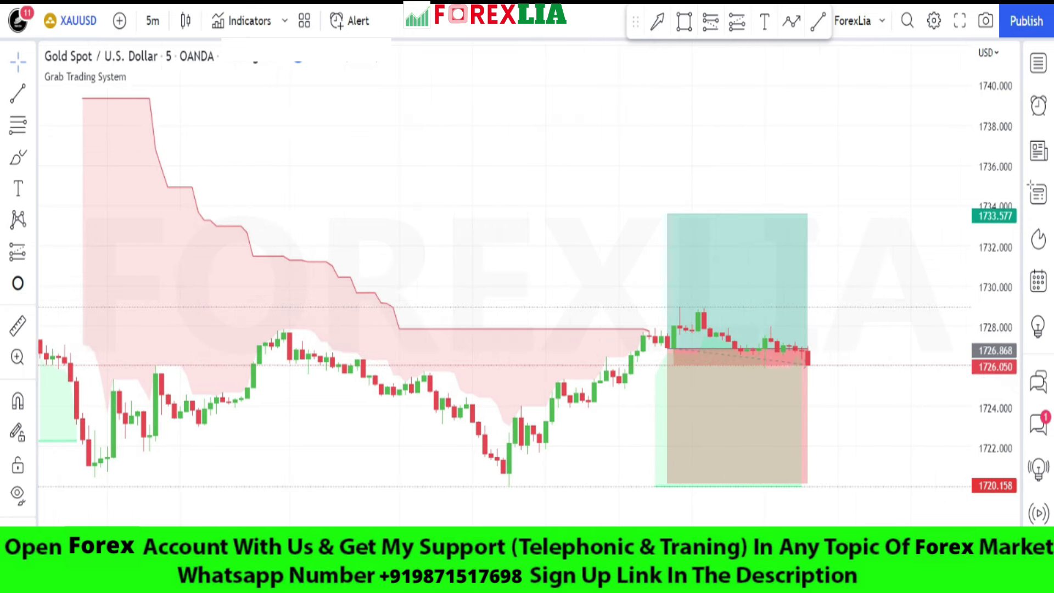
Repeatedly extend the long-position box right as replay advances, then select it to show results
left_click(807, 351)
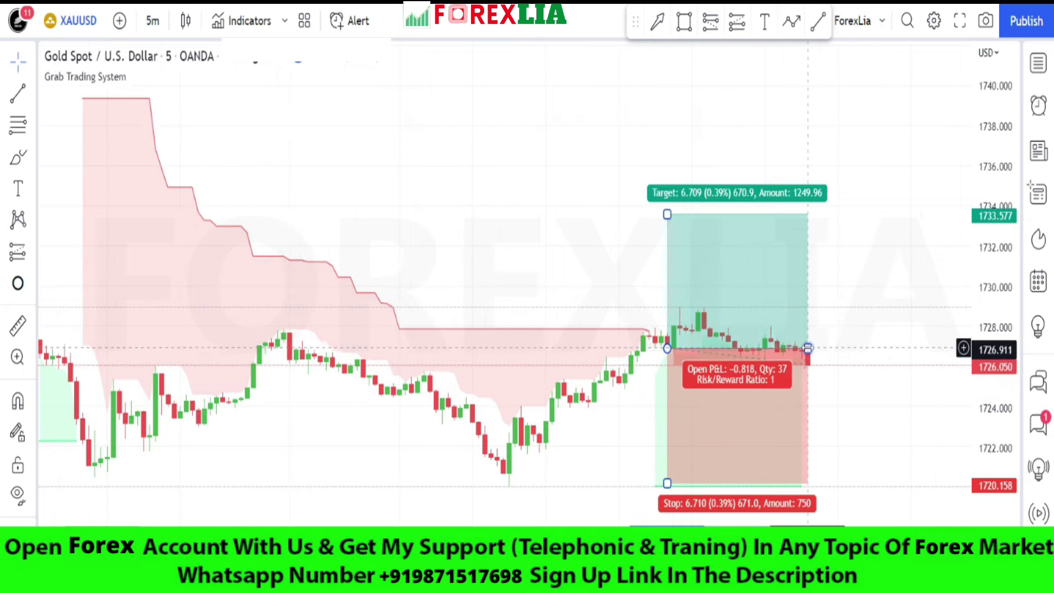
left_click_drag(807, 348, 918, 348)
key("Escape")
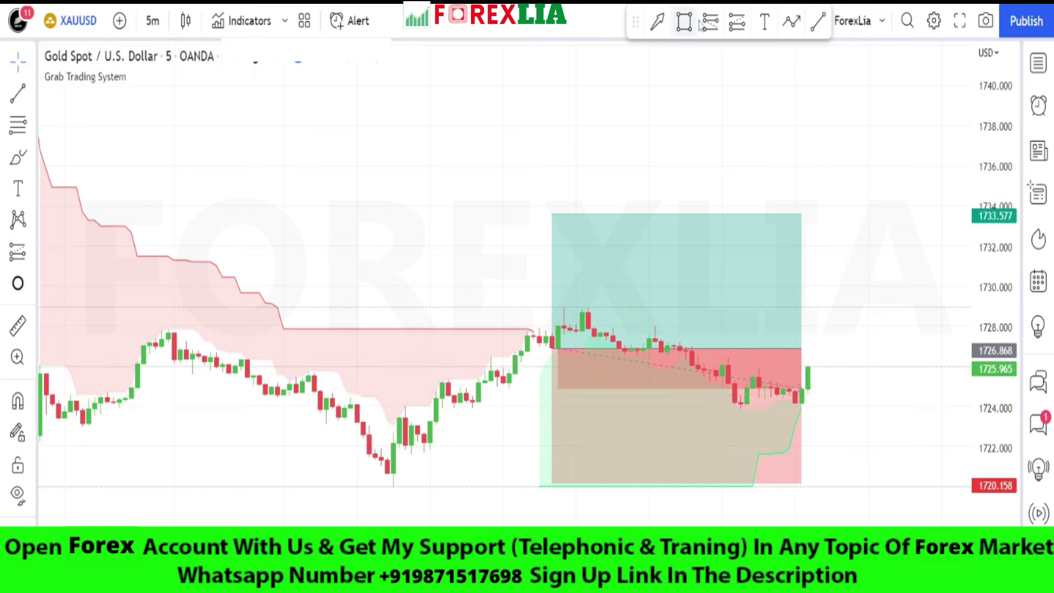
left_click(803, 354)
left_click_drag(802, 354, 926, 356)
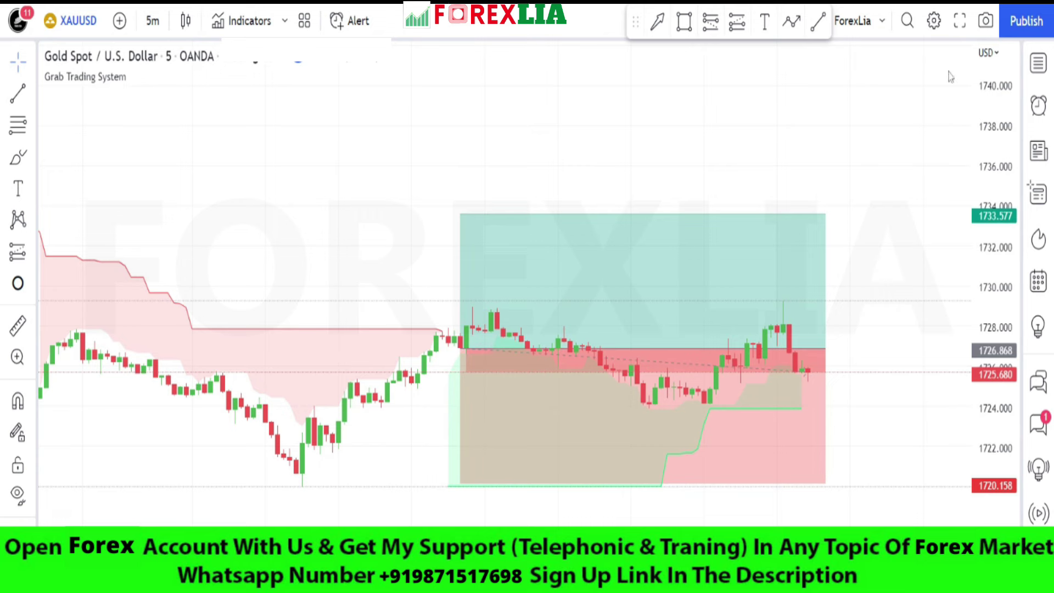
left_click(823, 349)
left_click_drag(825, 348, 941, 348)
left_click(887, 126)
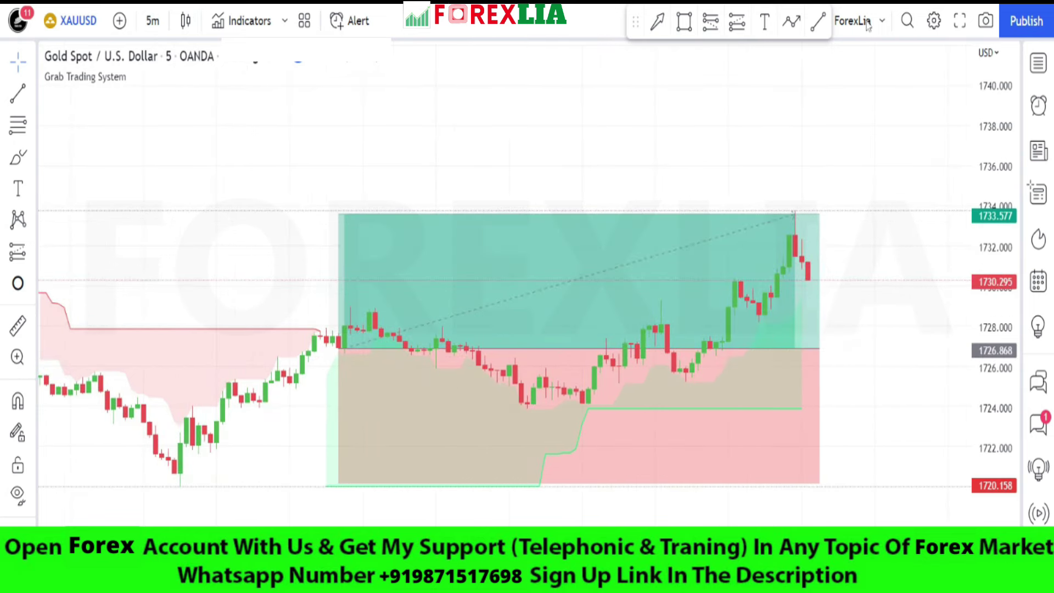
left_click(802, 215)
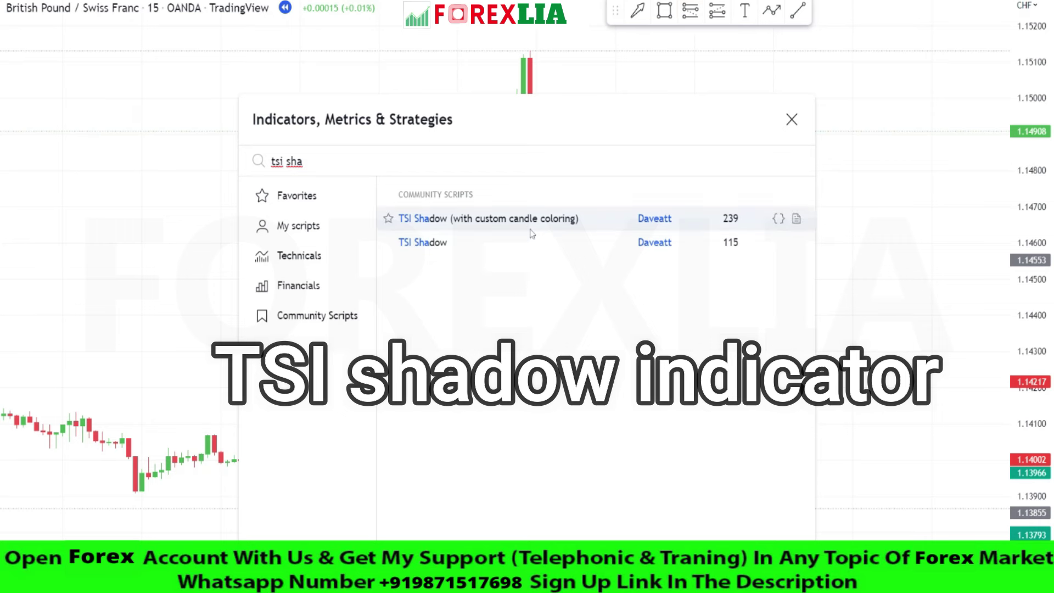
Add TSI Shadow (nTrend) V2 to the GBP/CHF chart and zoom in
left_click(531, 233)
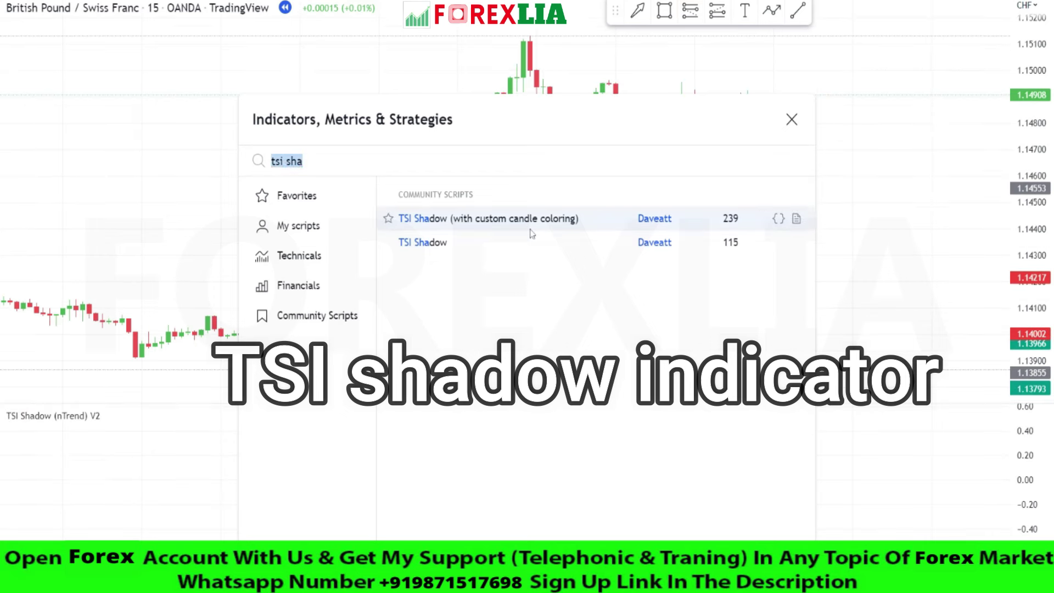
left_click(794, 122)
scroll(494, 220, "up", 5)
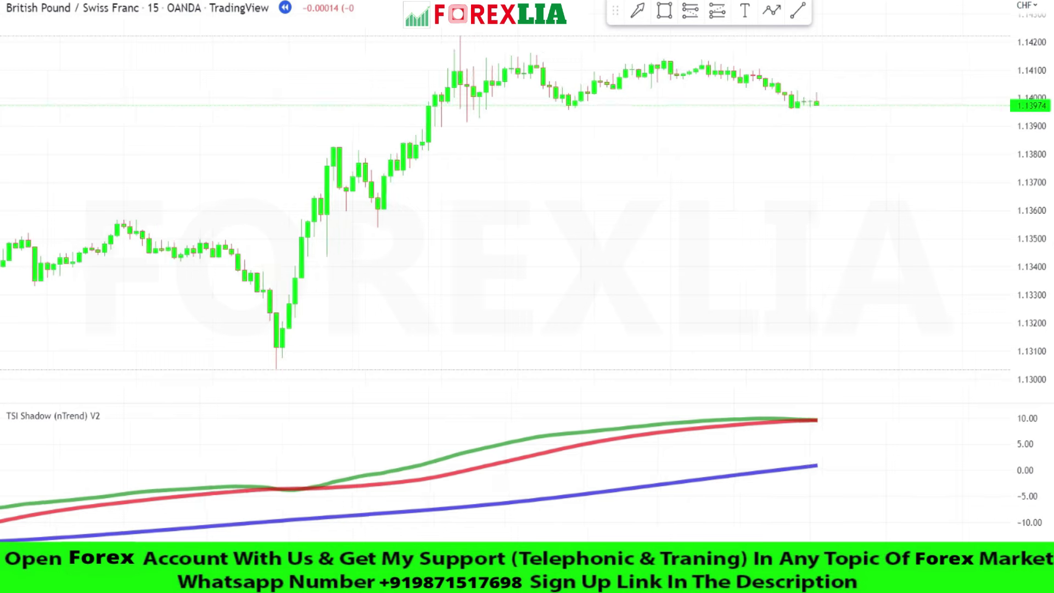
scroll(494, 220, "up", 5)
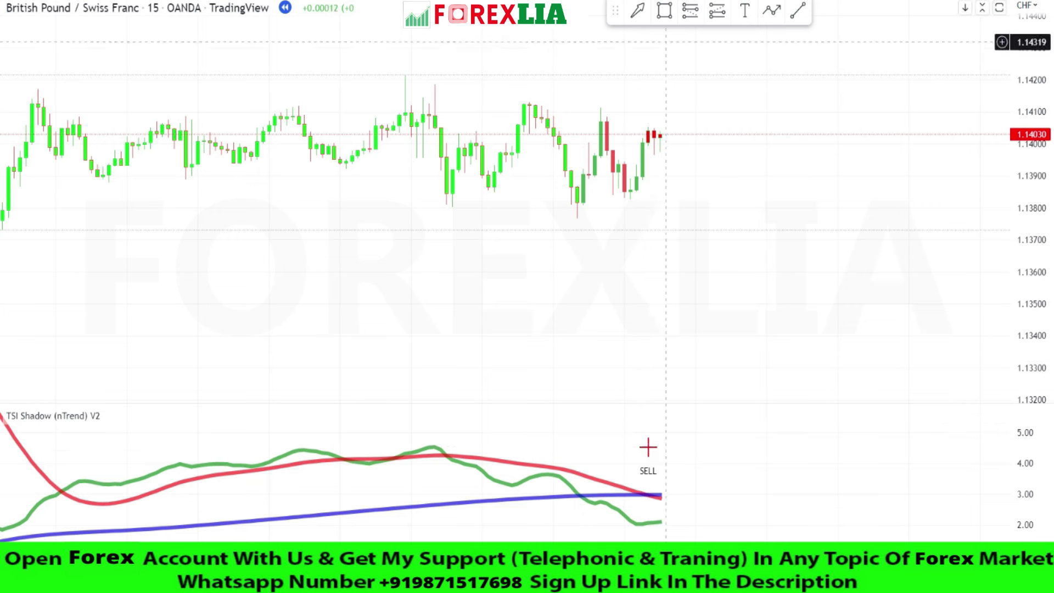
Place a short position at 1.14020 with stop about 1.14216 and target about 1.13816
left_click(660, 137)
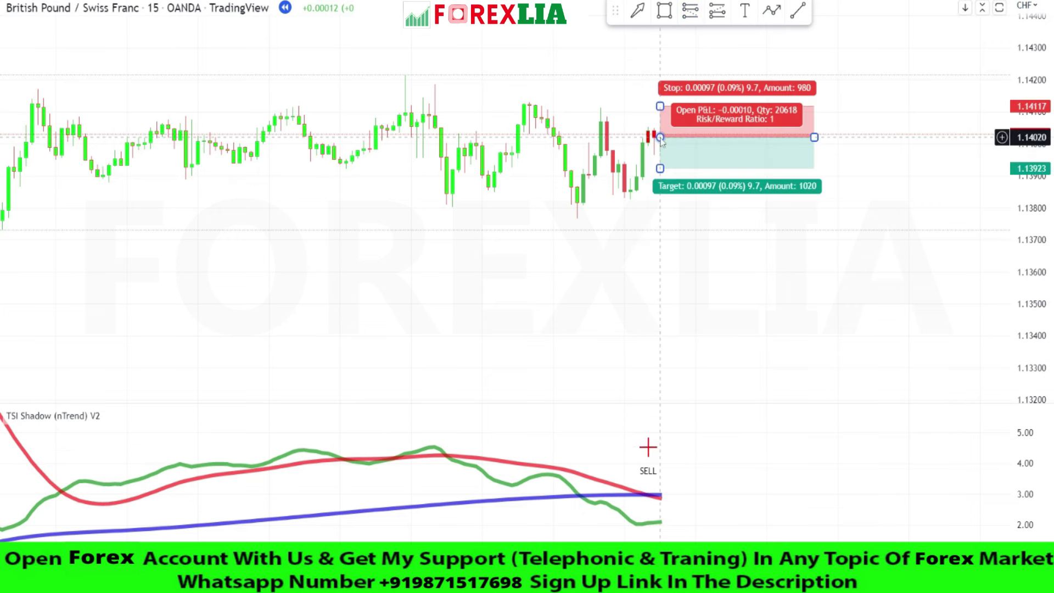
left_click_drag(659, 105, 654, 74)
left_click_drag(660, 169, 672, 202)
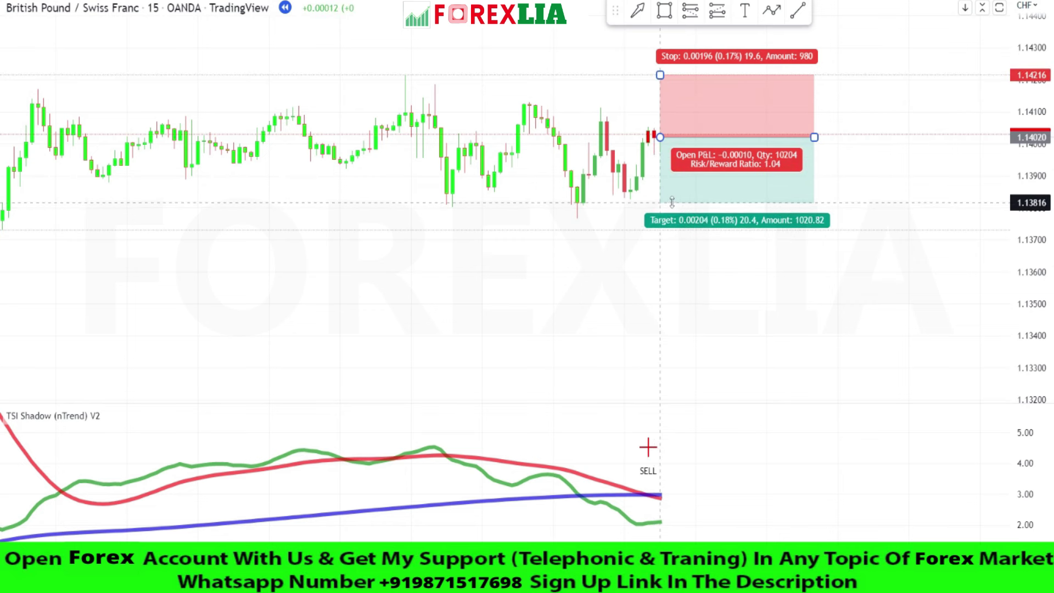